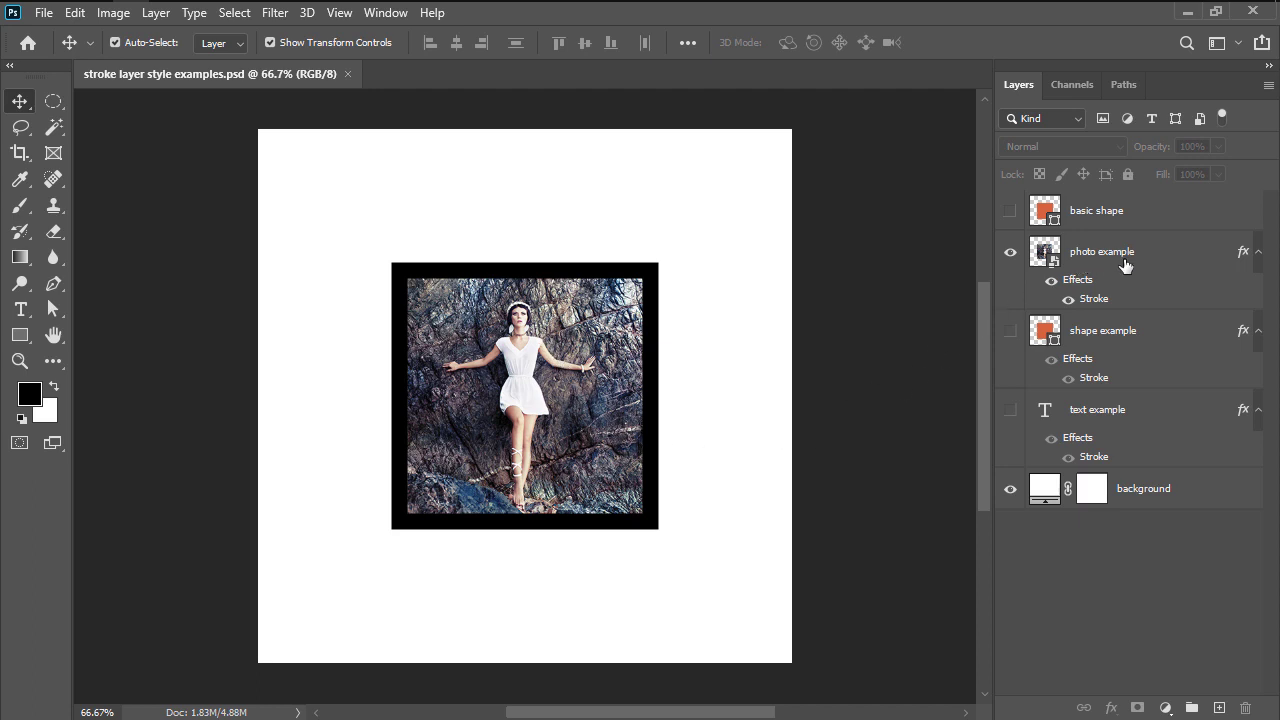
Toggle the Stroke effect off and on for the photo and shape examples, then hide both.
{"action": "left_click", "coordinate": [1069, 300]}
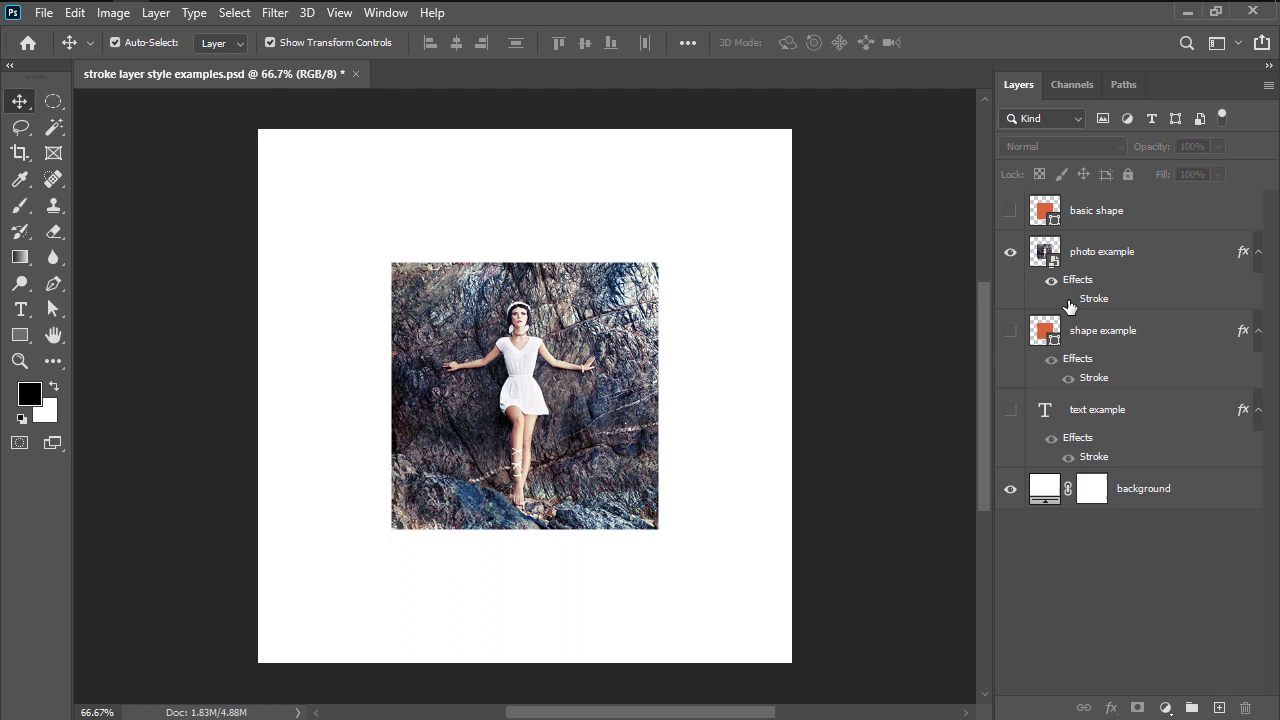
{"action": "left_click", "coordinate": [1069, 300]}
{"action": "left_click", "coordinate": [1010, 252]}
{"action": "left_click", "coordinate": [1010, 331]}
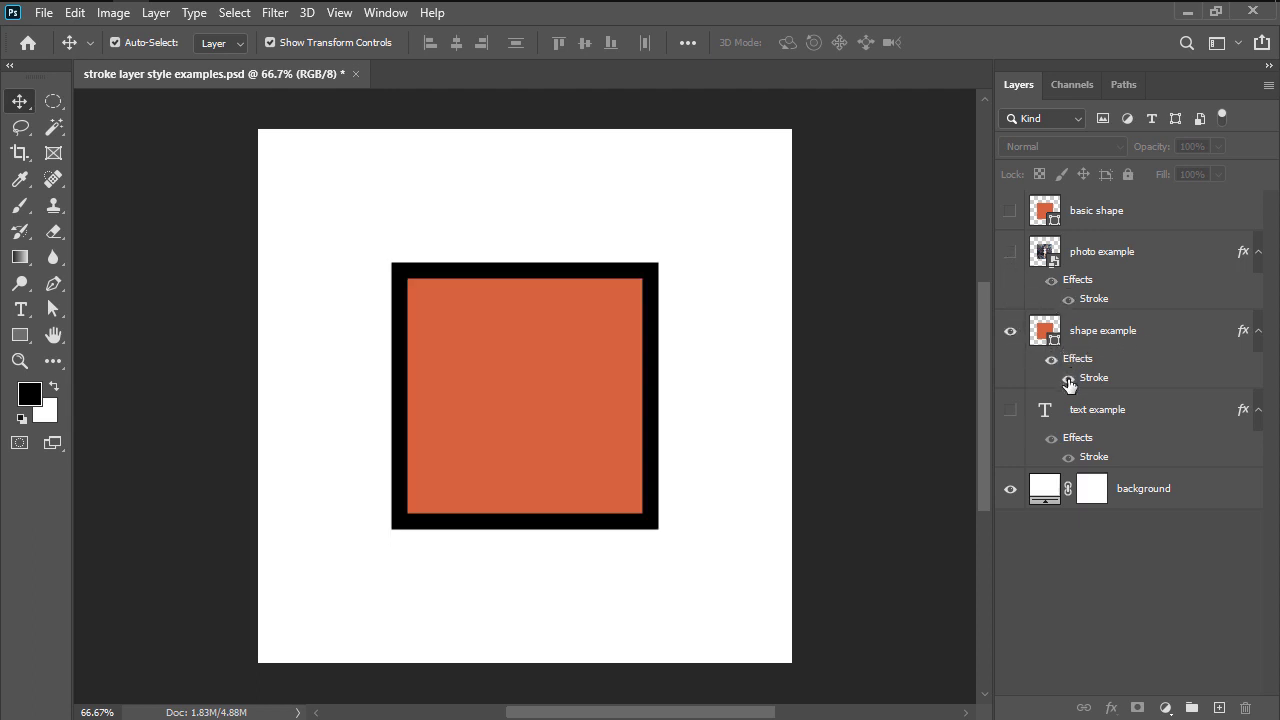
{"action": "left_click", "coordinate": [1068, 378]}
{"action": "left_click", "coordinate": [1068, 378]}
{"action": "left_click", "coordinate": [1010, 332]}
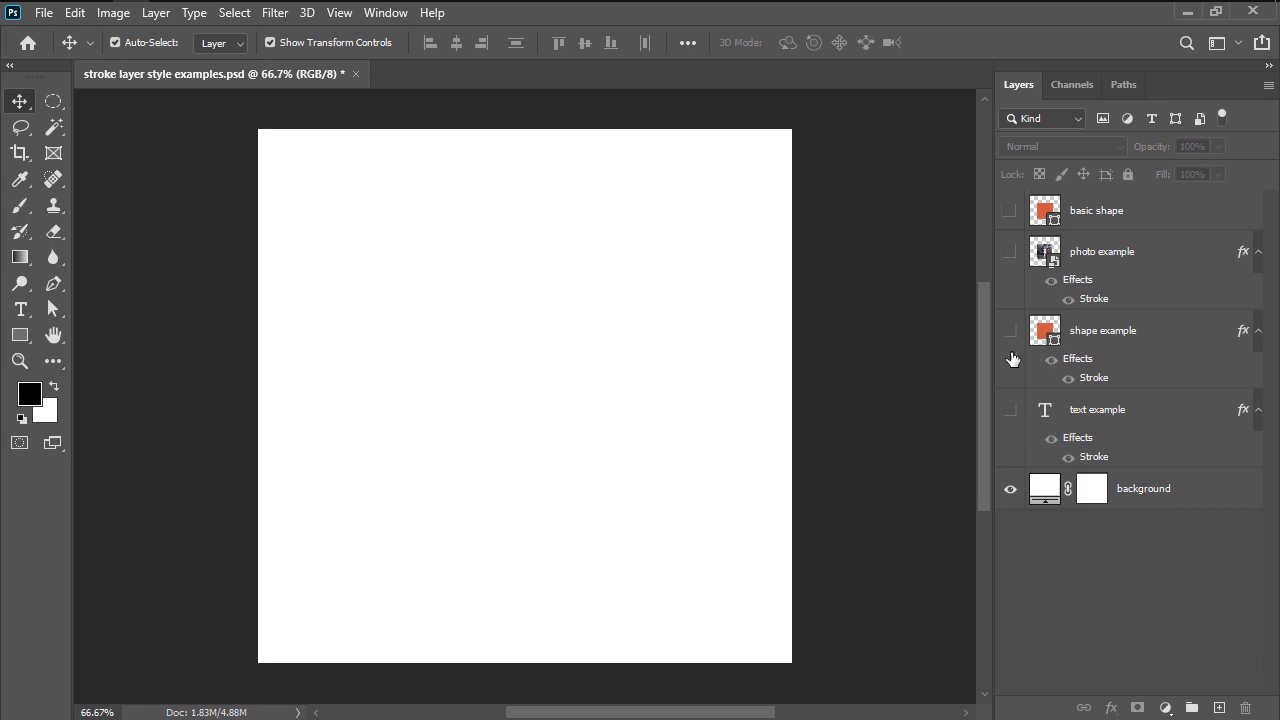
Compare the EXAMPLE text with and without its stroke, then hide the text example layer.
{"action": "left_click", "coordinate": [1010, 410]}
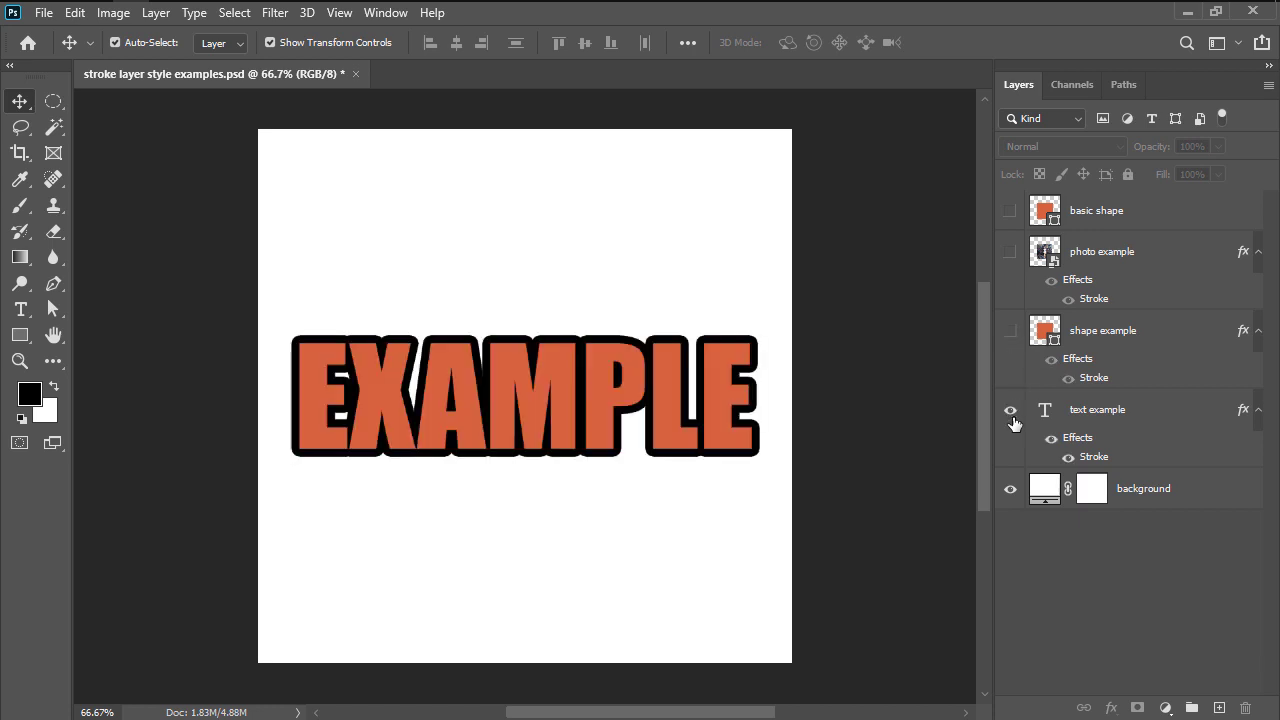
{"action": "left_click", "coordinate": [1069, 458]}
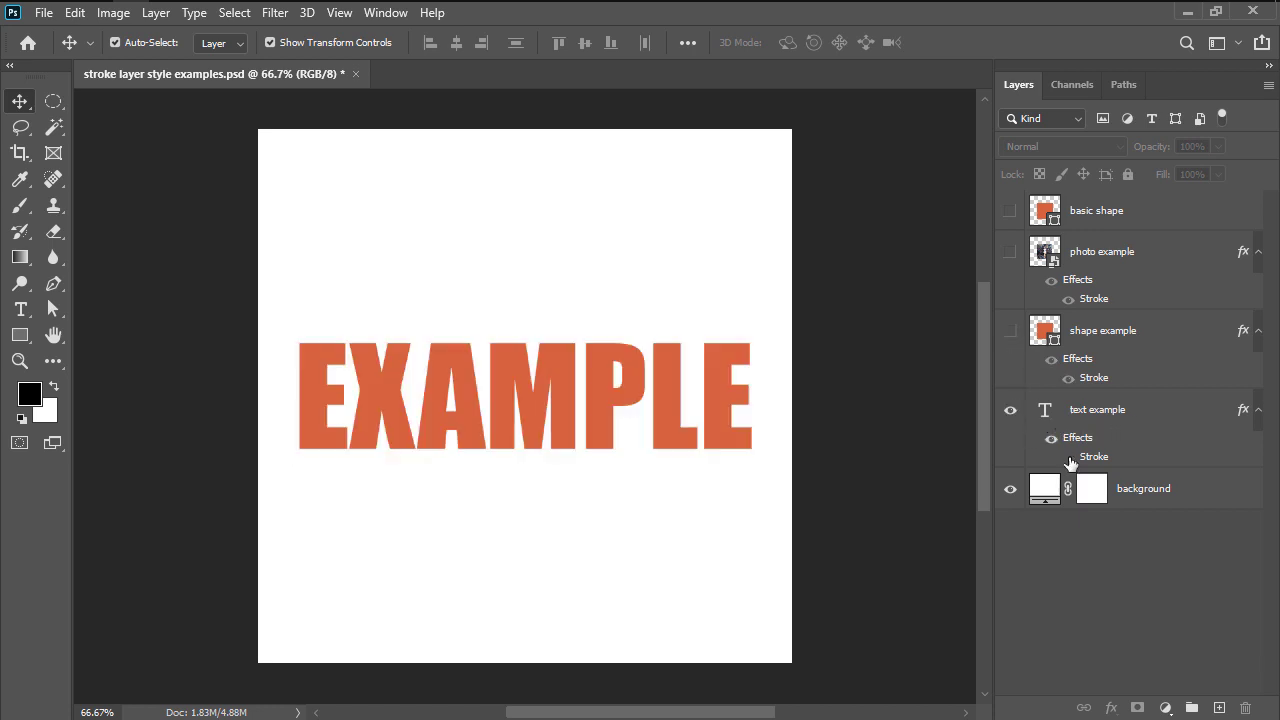
{"action": "left_click", "coordinate": [1069, 458]}
{"action": "left_click", "coordinate": [1010, 410]}
Show the basic shape layer alone and zoom out and pan to frame its orange square.
{"action": "left_click", "coordinate": [1010, 210]}
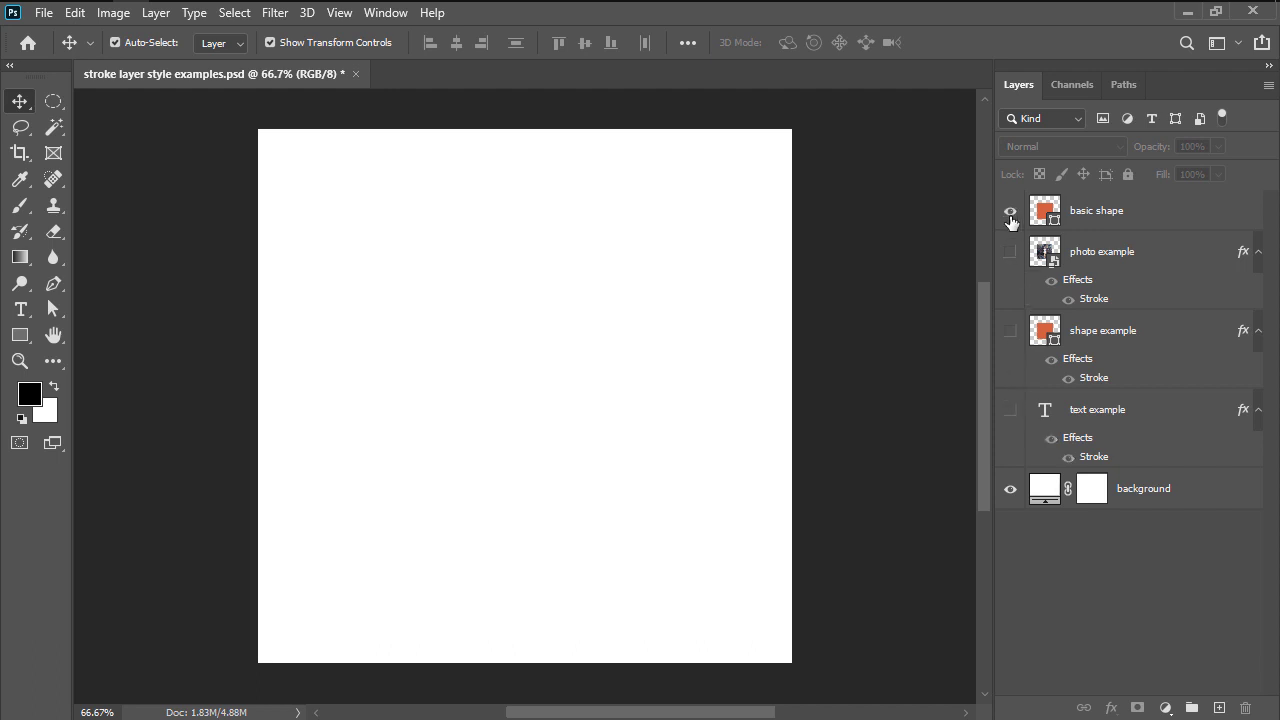
{"action": "scroll", "coordinate": [891, 394], "scroll_direction": "down", "scroll_amount": 2}
{"action": "left_click_drag", "start_coordinate": [836, 395], "coordinate": [517, 431]}
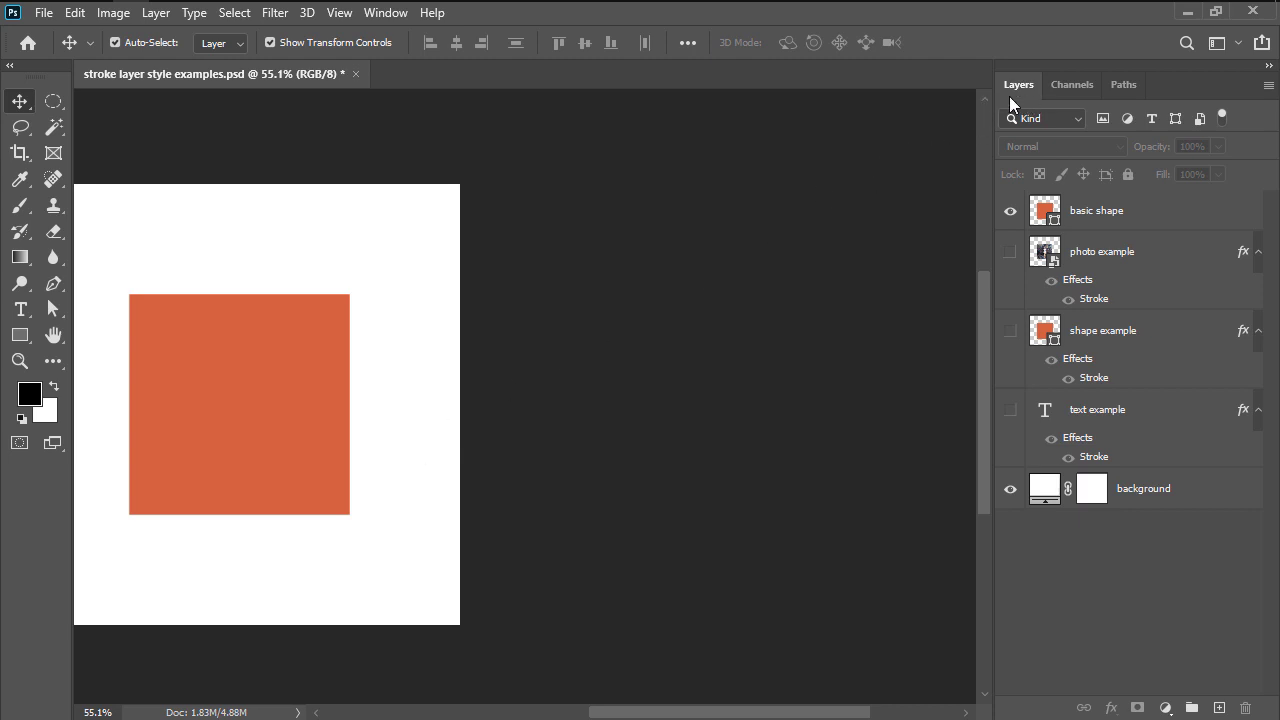
Select the basic shape layer and try adding a Stroke effect, then cancel it.
{"action": "left_click", "coordinate": [1143, 221]}
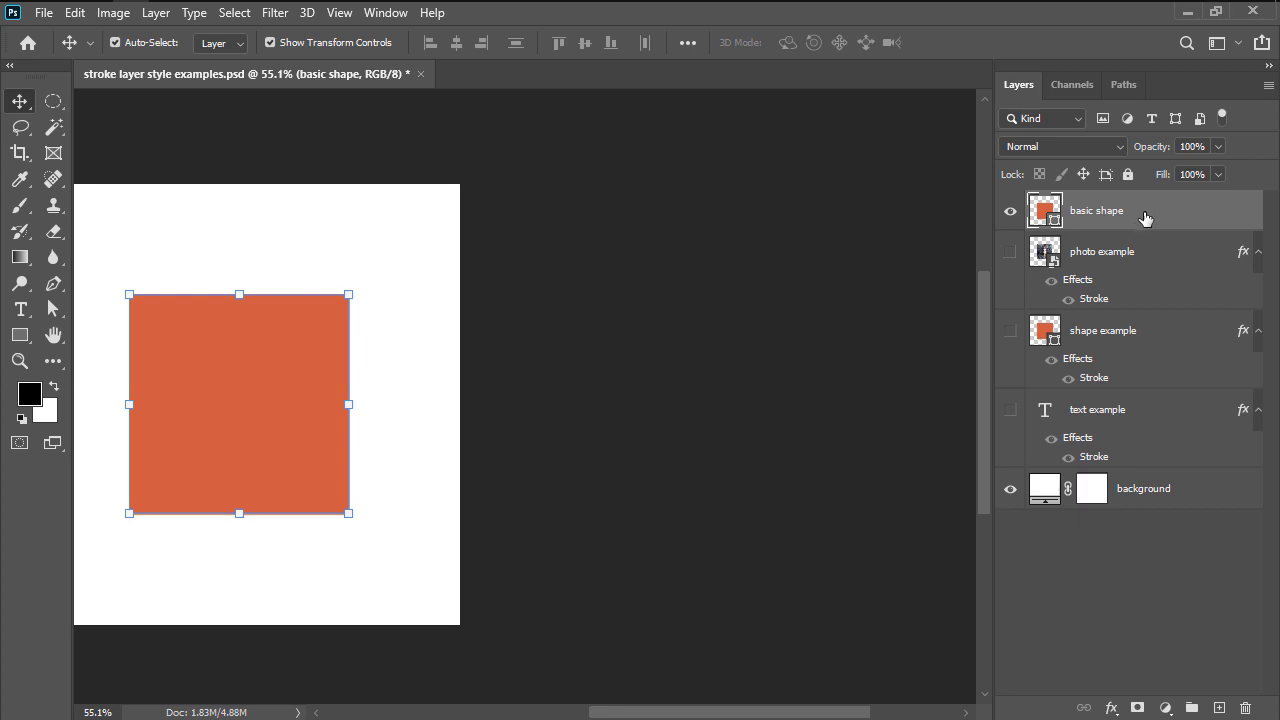
{"action": "left_click", "coordinate": [1112, 707]}
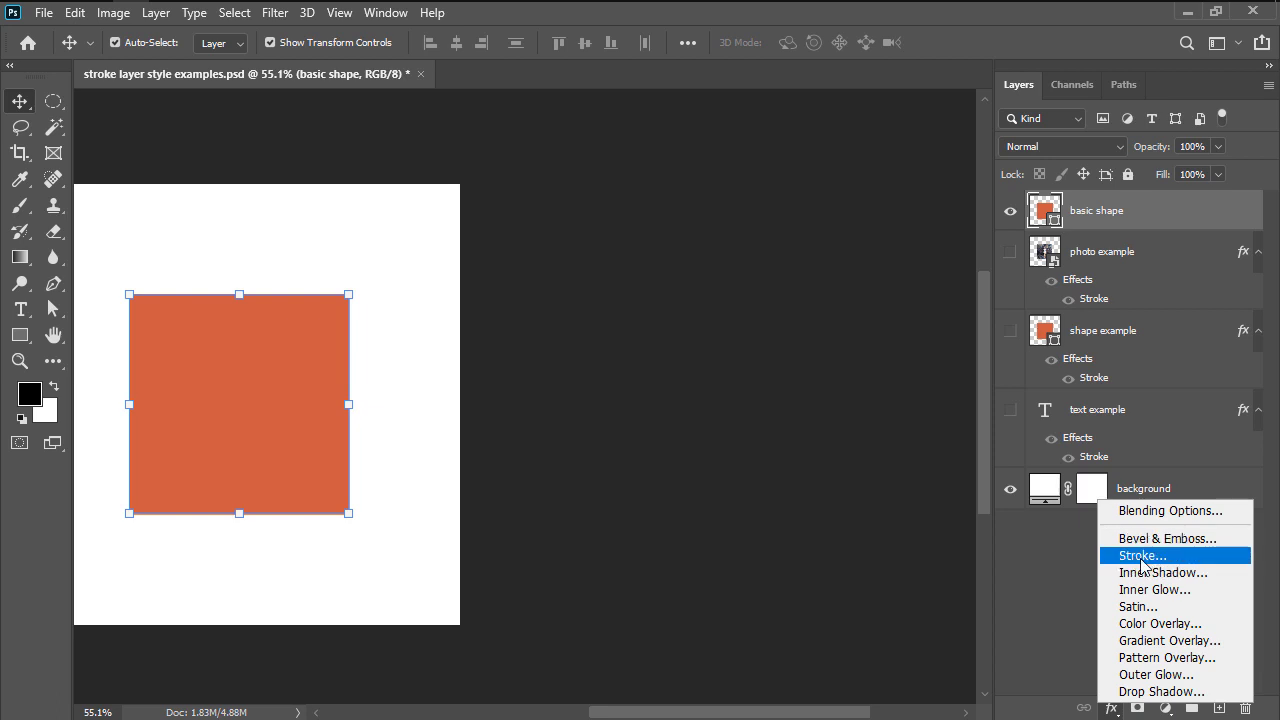
{"action": "left_click", "coordinate": [1140, 557]}
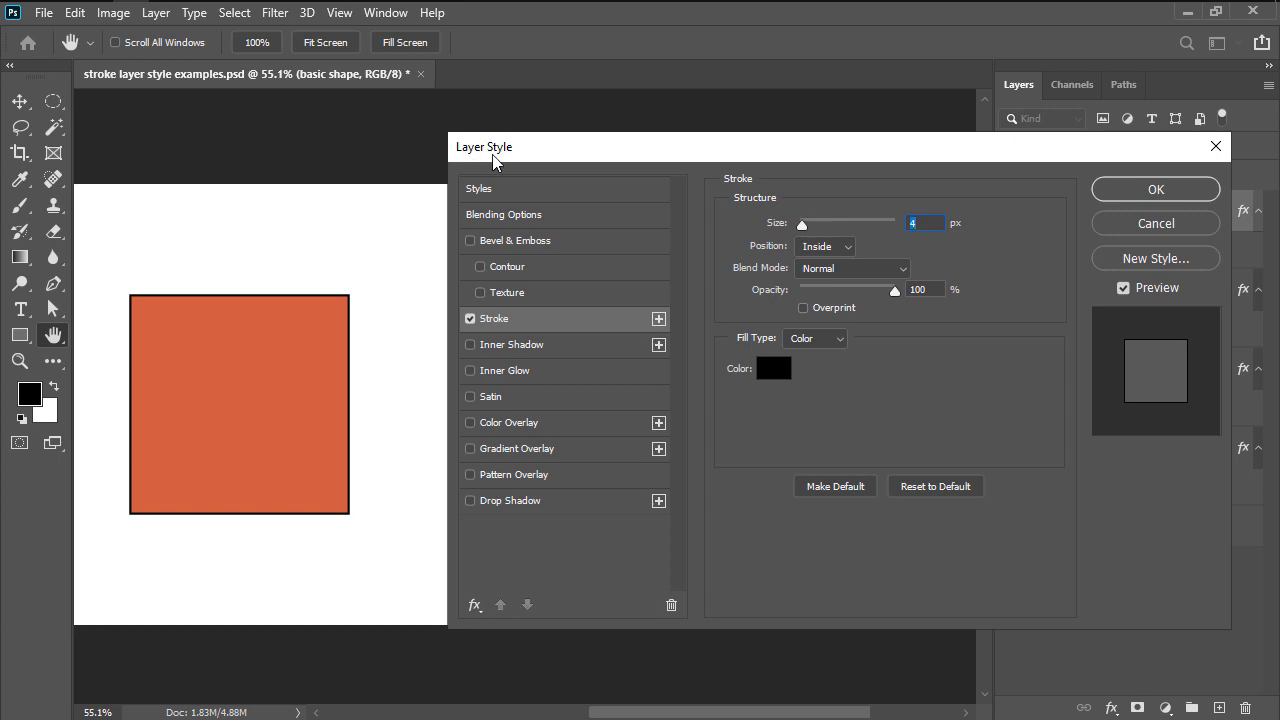
{"action": "key", "text": "Escape"}
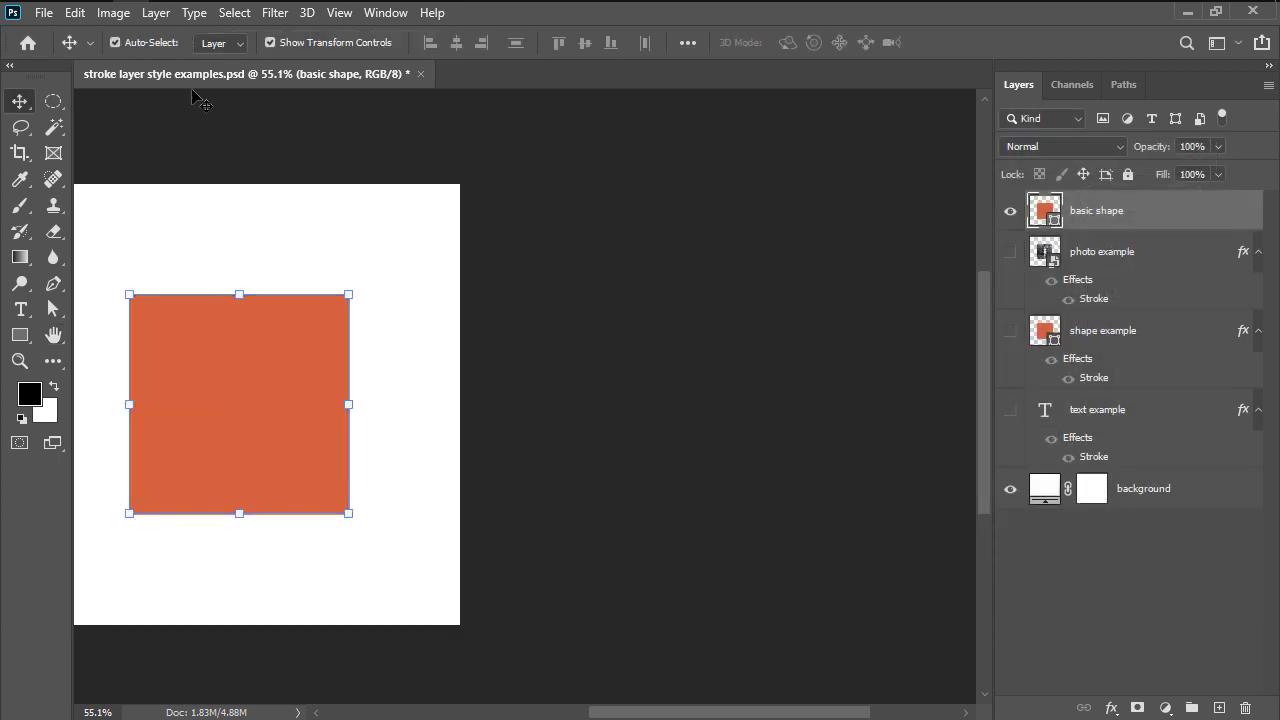
Add a Stroke effect to the basic shape layer through Layer > Layer Style > Stroke.
{"action": "left_click", "coordinate": [156, 13]}
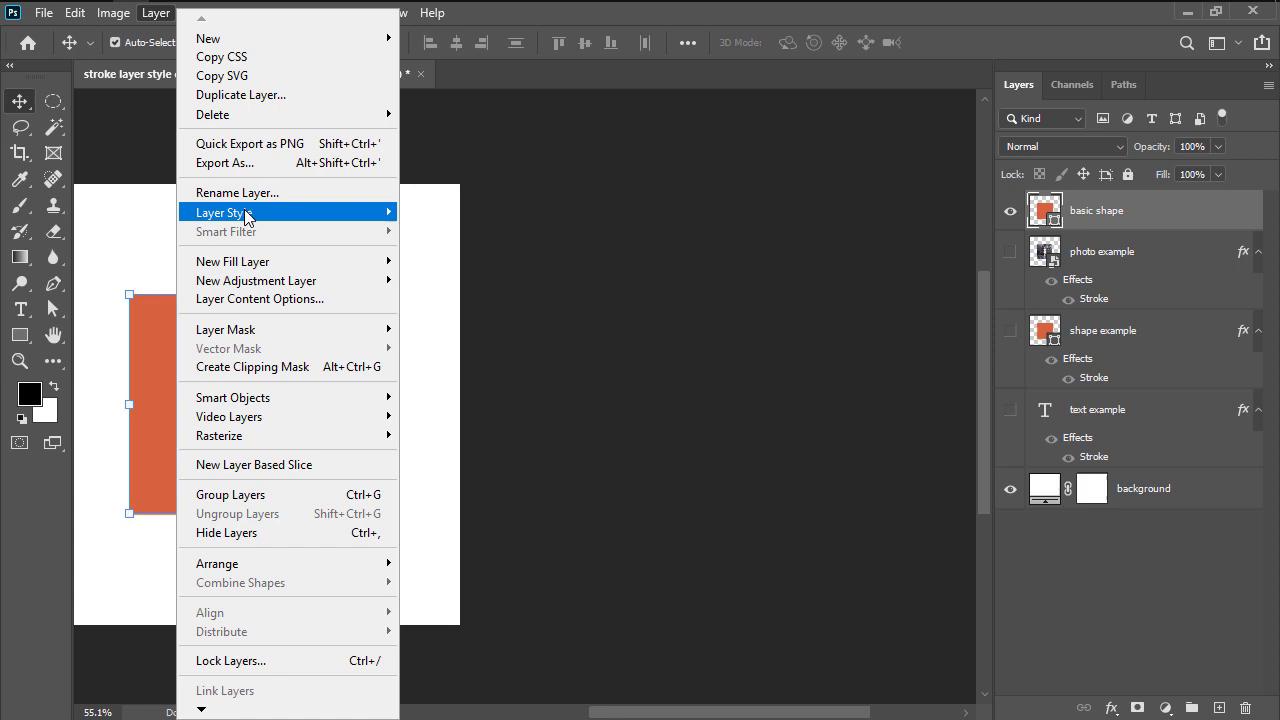
{"action": "mouse_move", "coordinate": [246, 212]}
{"action": "left_click", "coordinate": [435, 261]}
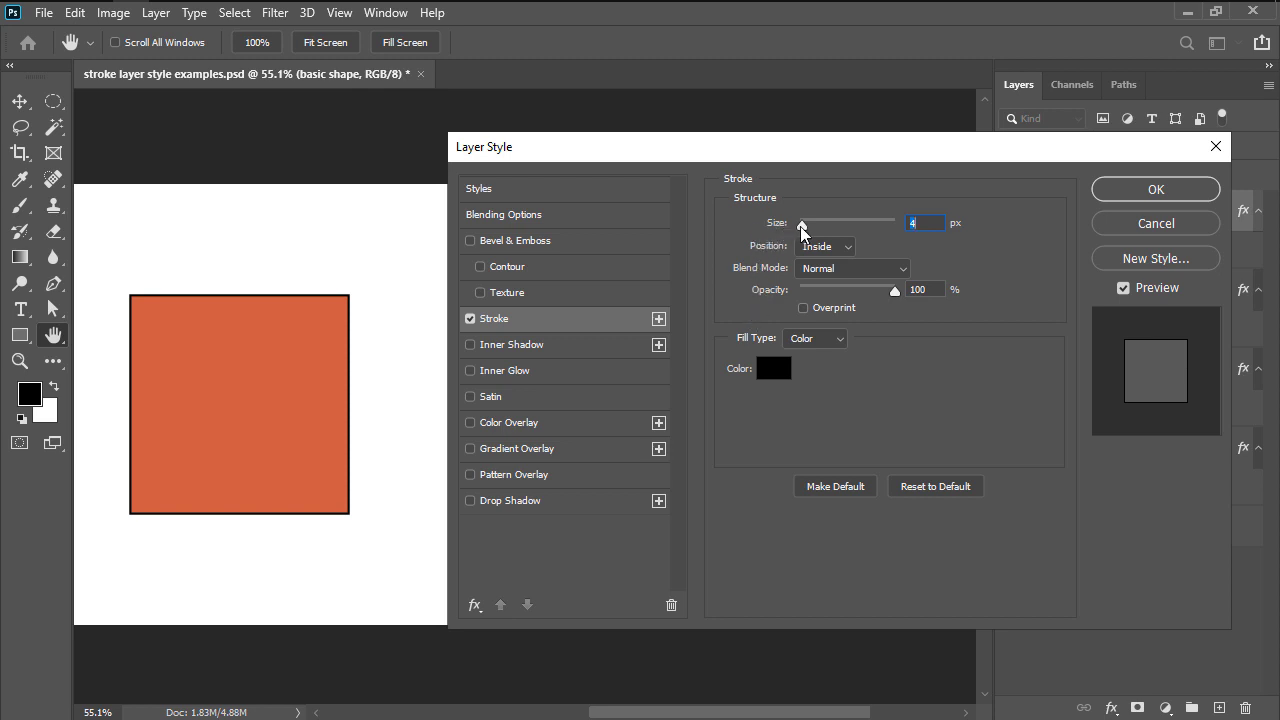
Set the stroke Size to 64 px, compare Outside and Center positions, and settle on Inside.
{"action": "left_click_drag", "start_coordinate": [803, 226], "coordinate": [832, 229]}
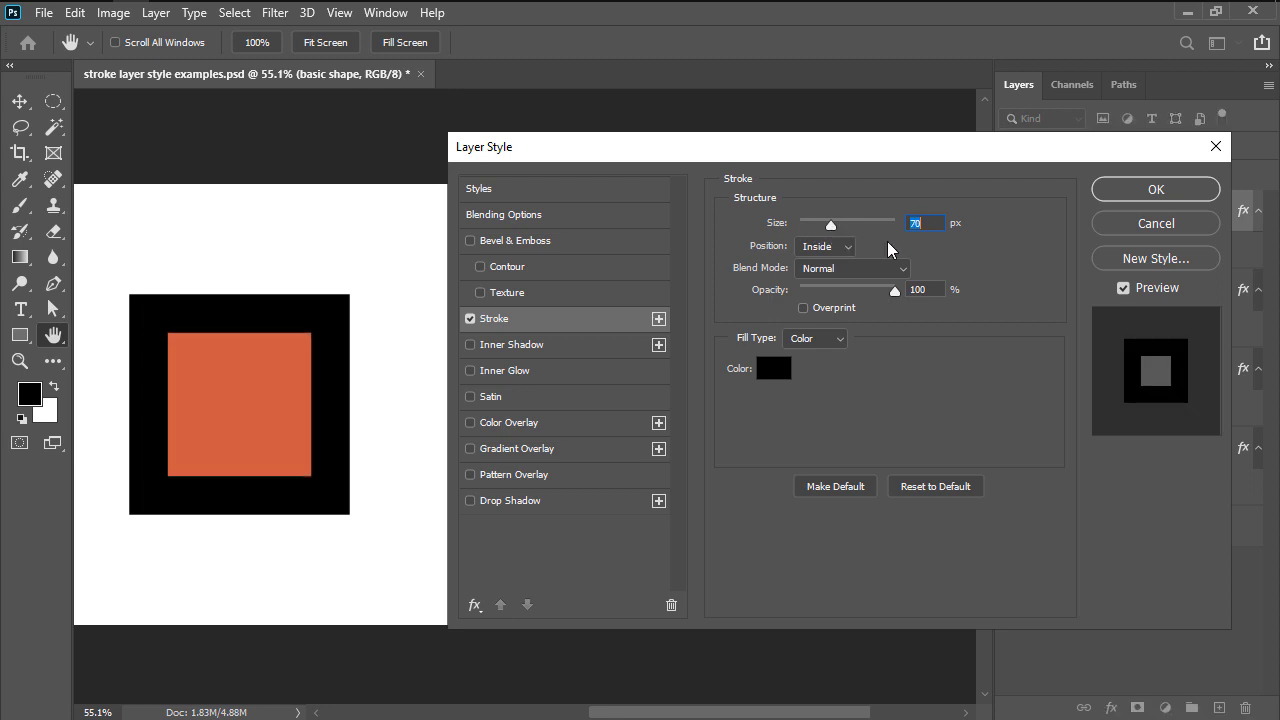
{"action": "type", "text": "64"}
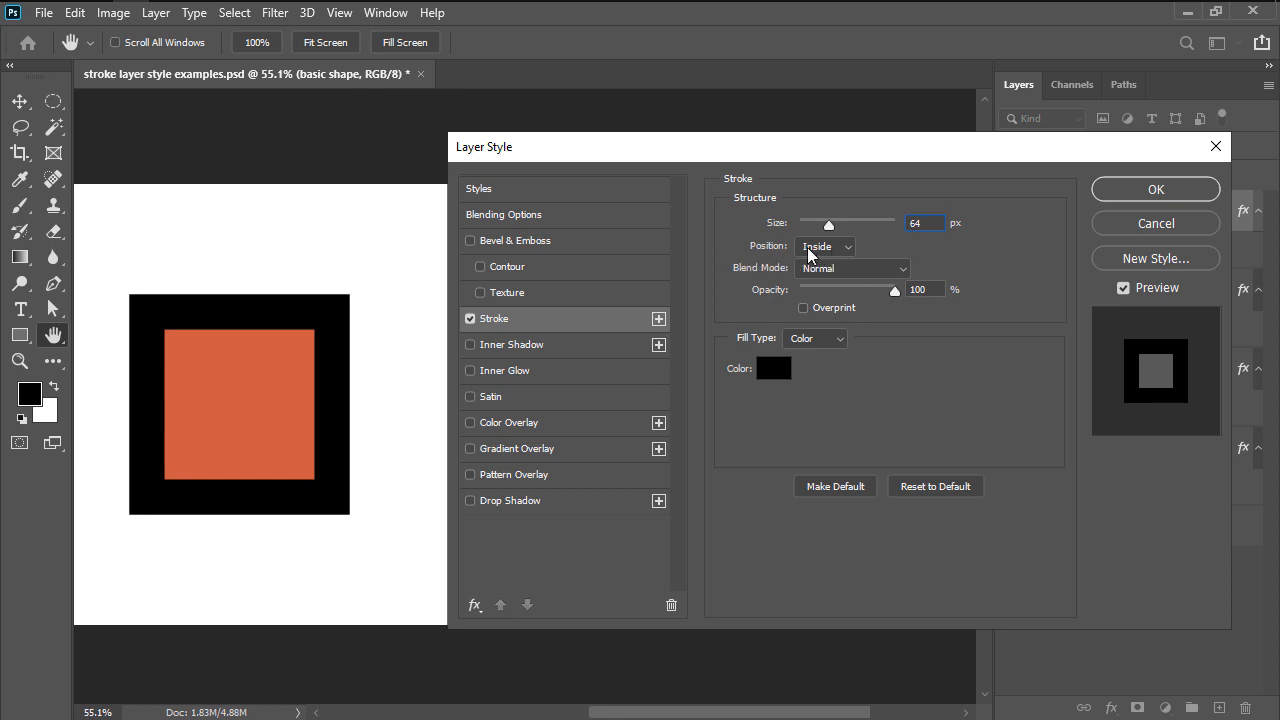
{"action": "left_click", "coordinate": [814, 247]}
{"action": "left_click", "coordinate": [813, 264]}
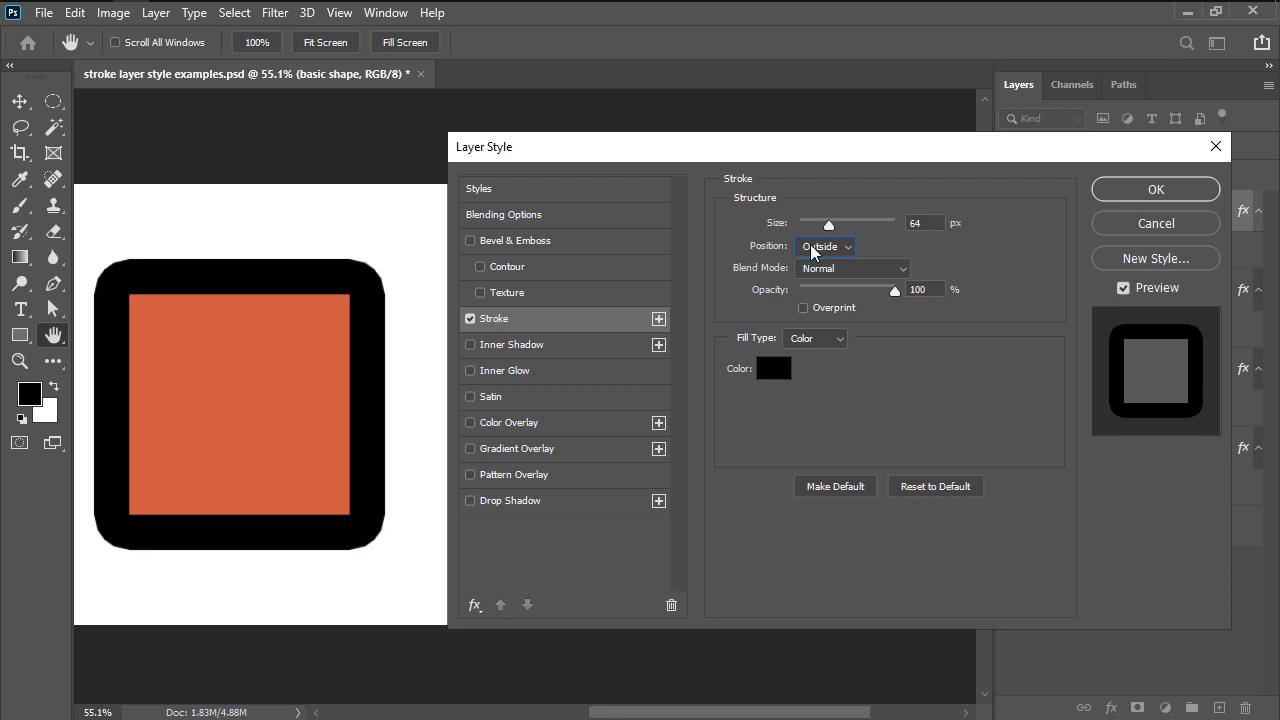
{"action": "left_click", "coordinate": [810, 248]}
{"action": "left_click", "coordinate": [811, 293]}
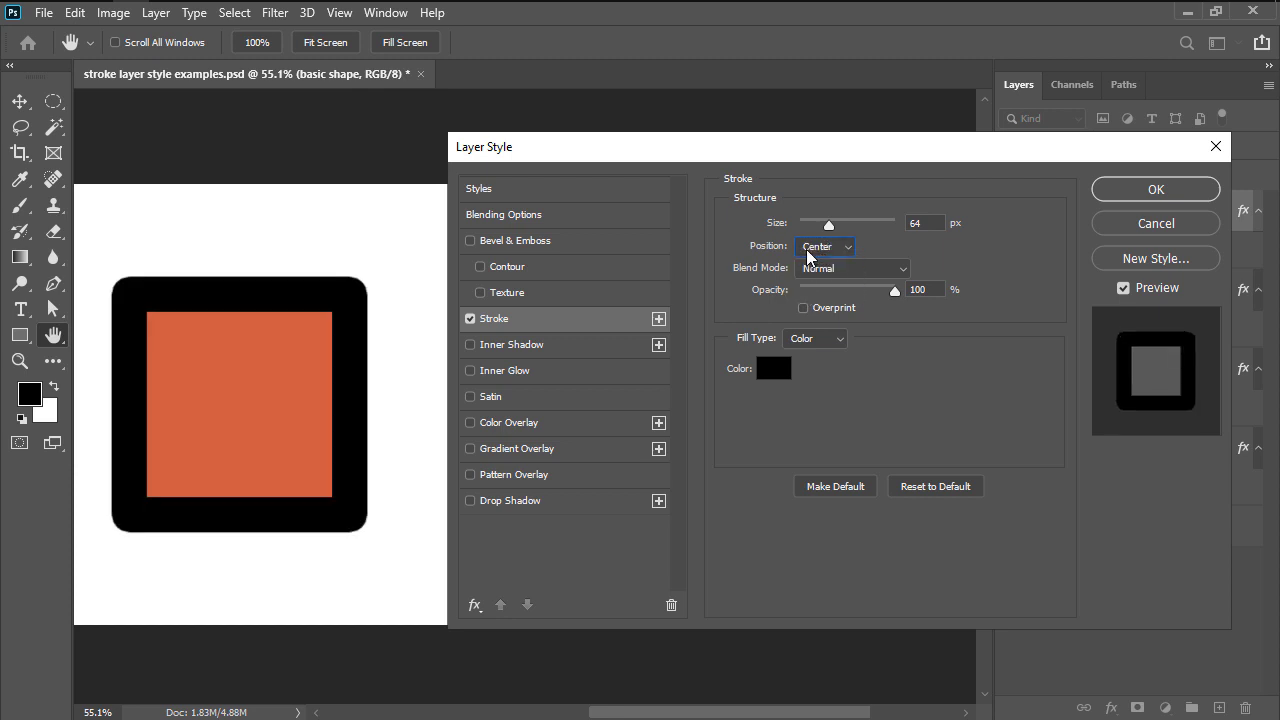
{"action": "left_click", "coordinate": [812, 247]}
{"action": "left_click", "coordinate": [810, 278]}
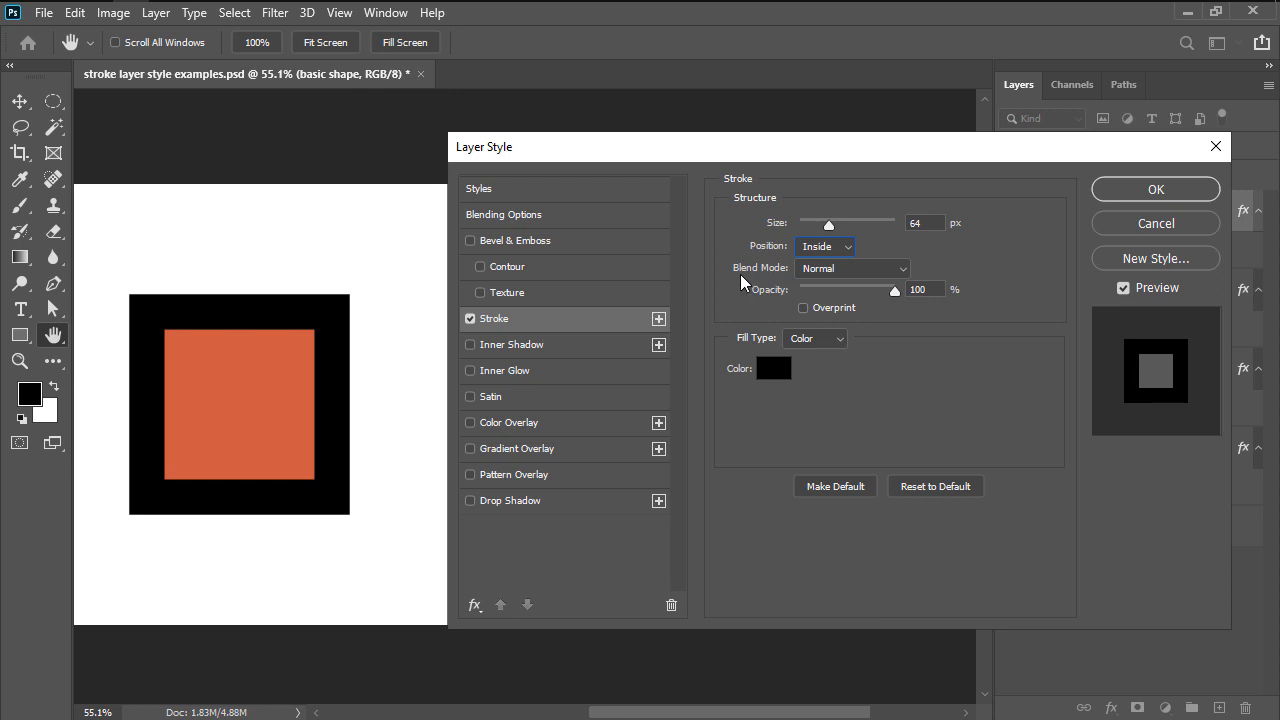
{"action": "left_click", "coordinate": [812, 269]}
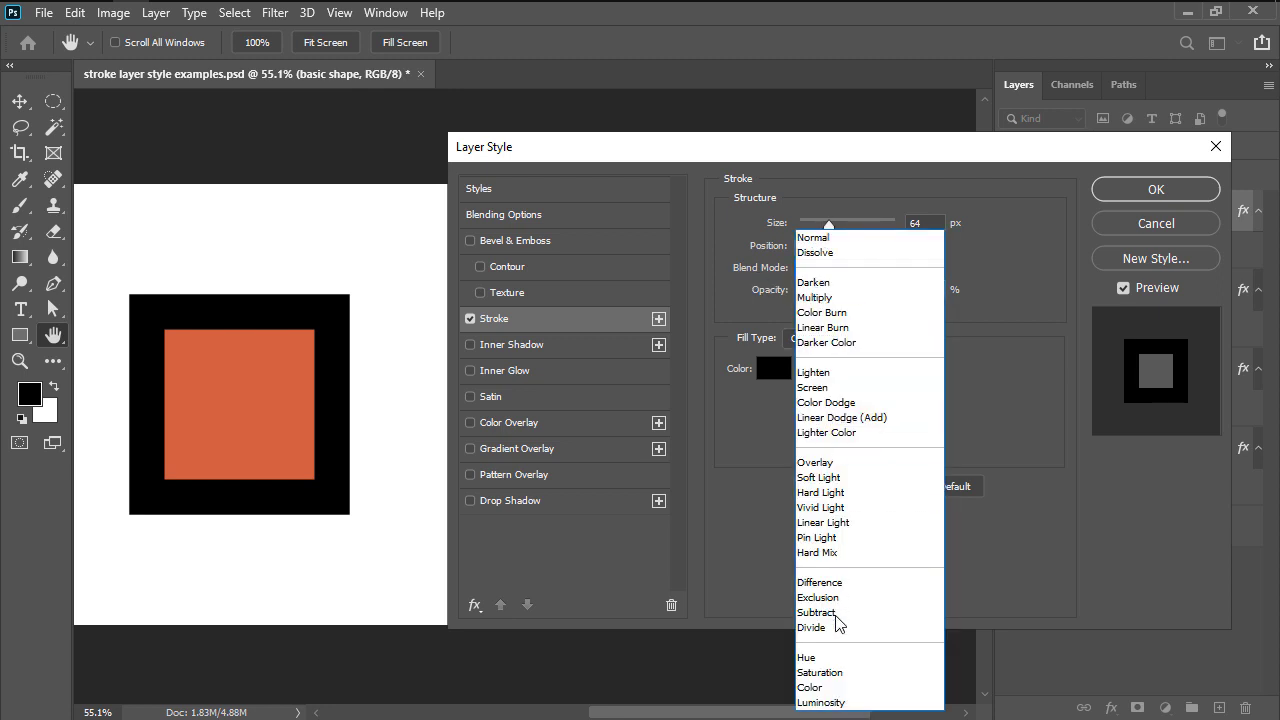
{"action": "left_click", "coordinate": [758, 285]}
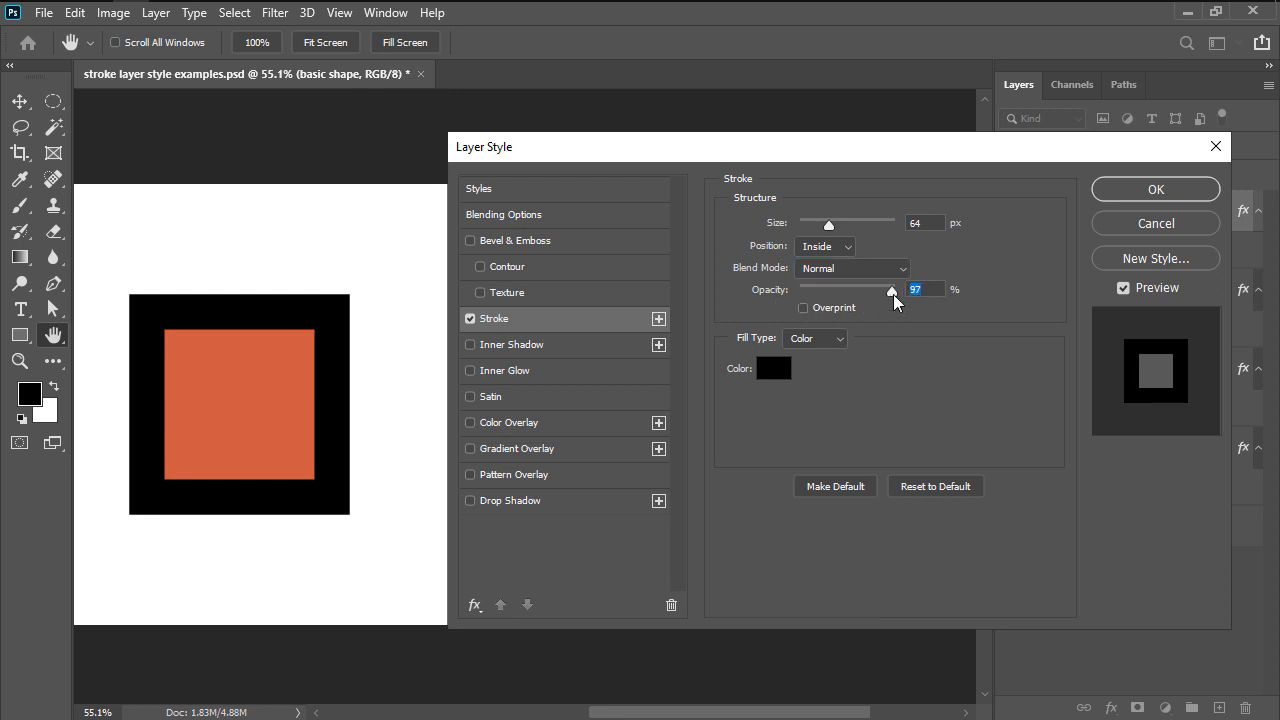
{"action": "mouse_move", "coordinate": [895, 289]}
{"action": "left_mouse_down"}
{"action": "mouse_move", "coordinate": [798, 297]}
{"action": "mouse_move", "coordinate": [907, 300]}
{"action": "left_mouse_up"}
Try a Gradient fill, then apply the stroke with a diagonal-hatch Pattern fill type.
{"action": "left_click", "coordinate": [810, 340]}
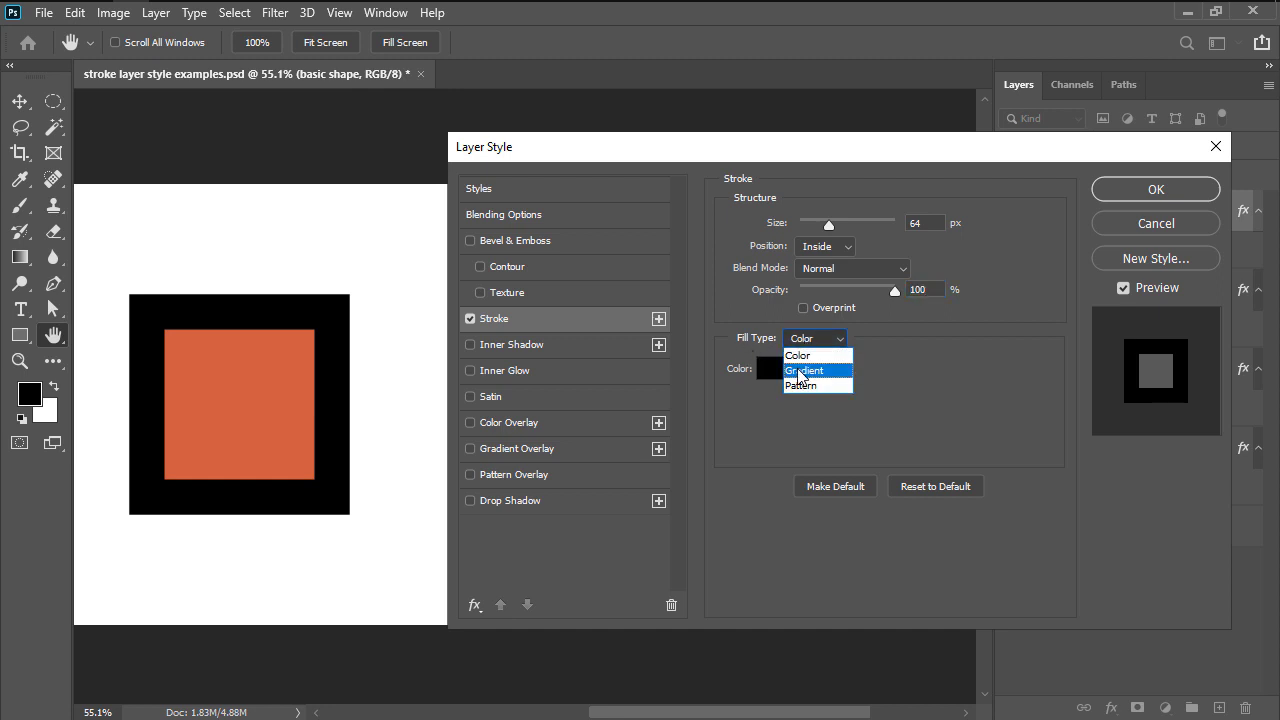
{"action": "left_click", "coordinate": [810, 374]}
{"action": "left_click", "coordinate": [817, 340]}
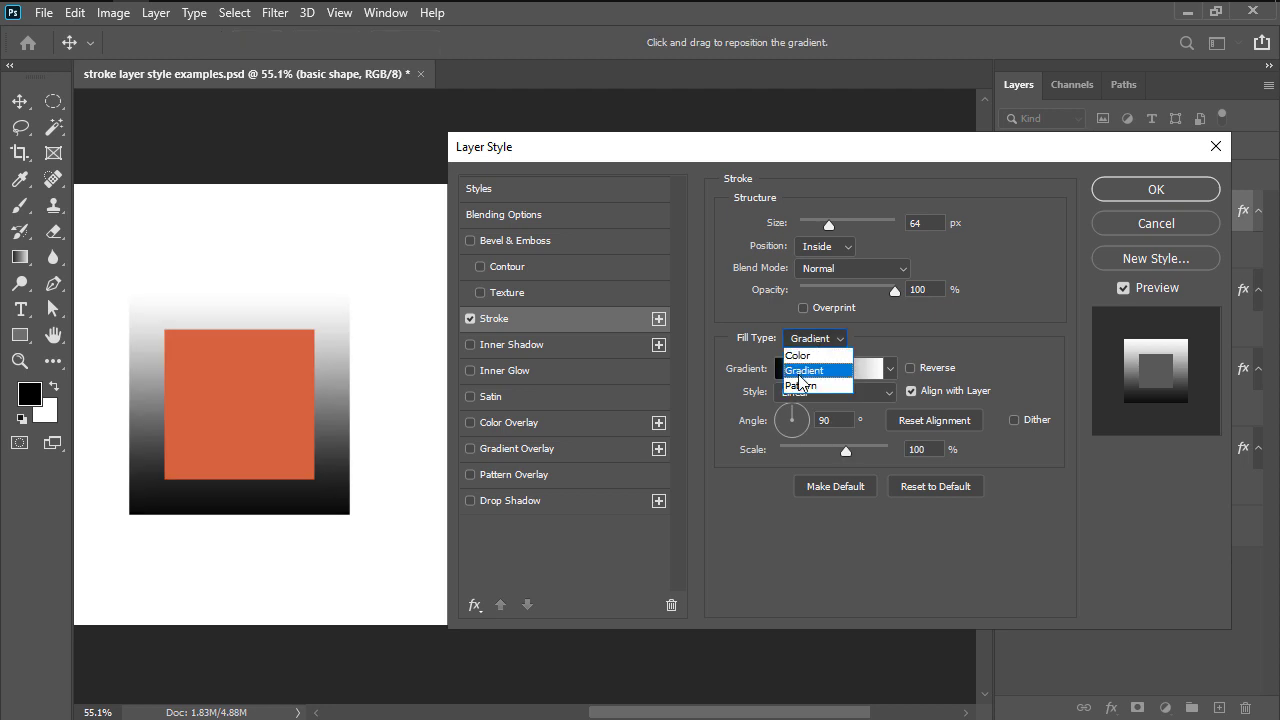
{"action": "left_click", "coordinate": [804, 386]}
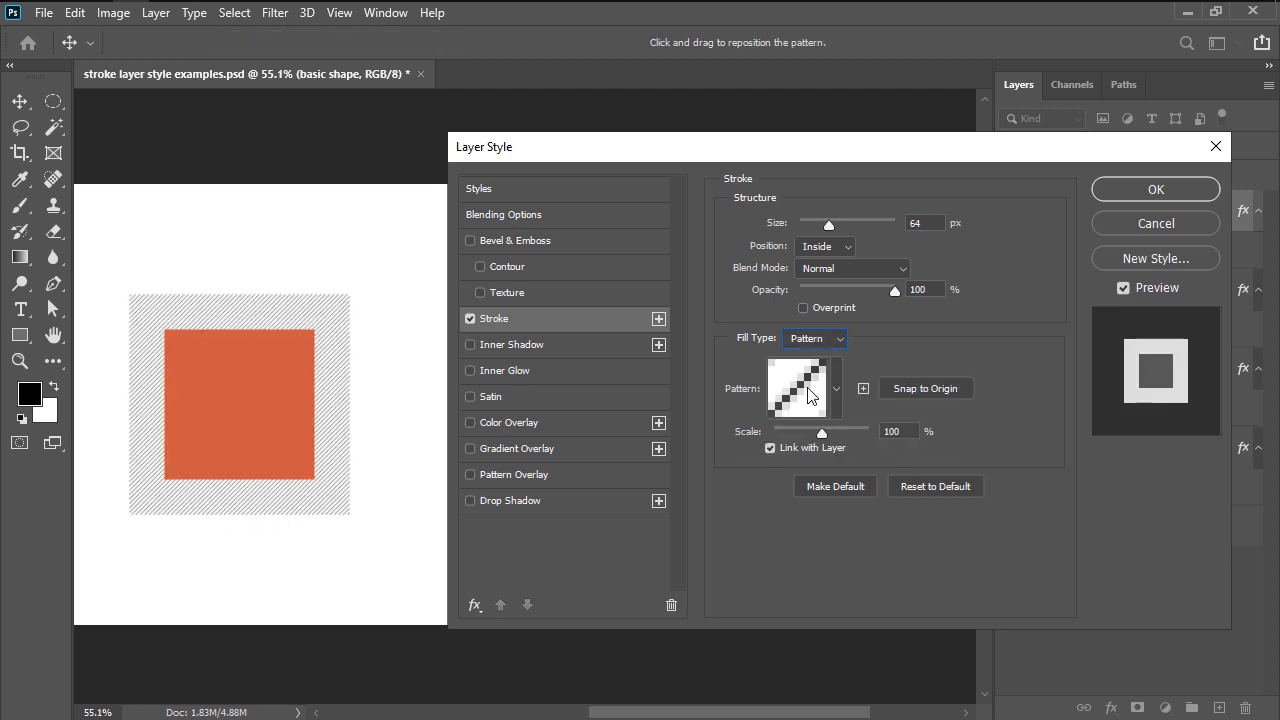
{"action": "left_click", "coordinate": [1155, 190]}
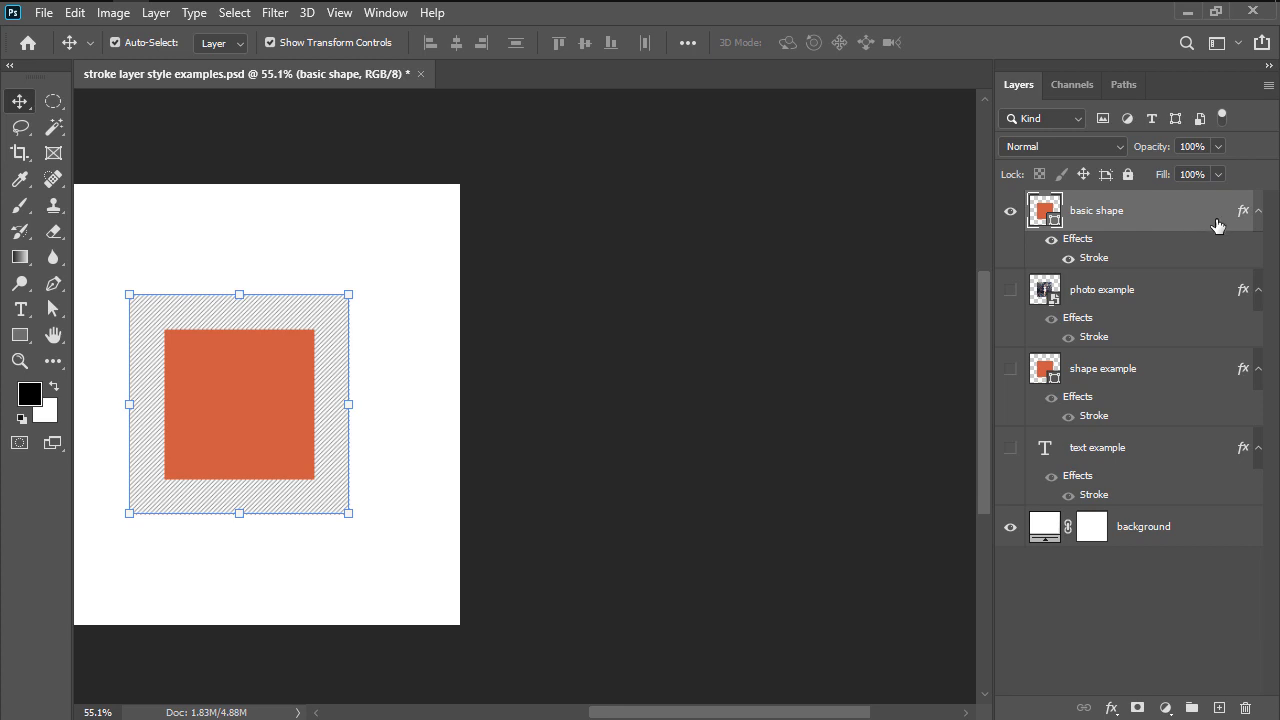
Change the basic shape Stroke effect's Fill Type to Color, confirm, deselect the layer, and zoom in.
{"action": "double_click", "coordinate": [1093, 261]}
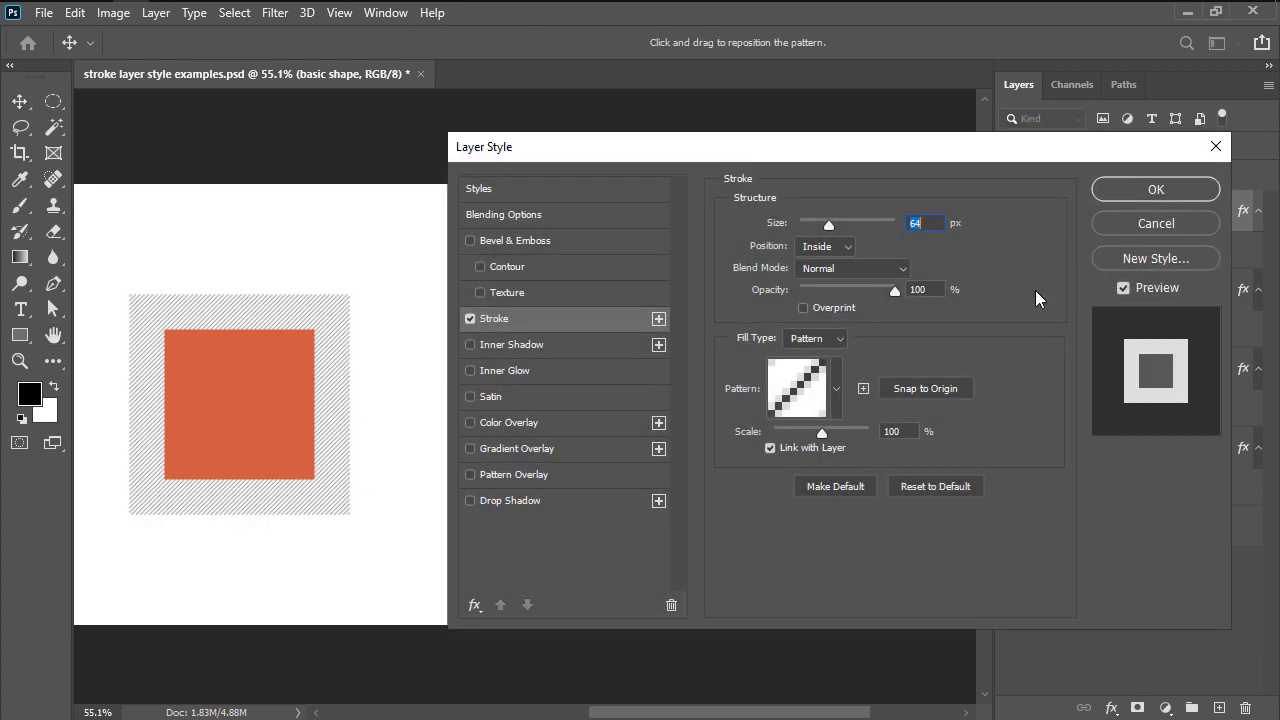
{"action": "left_click", "coordinate": [838, 340]}
{"action": "left_click", "coordinate": [836, 353]}
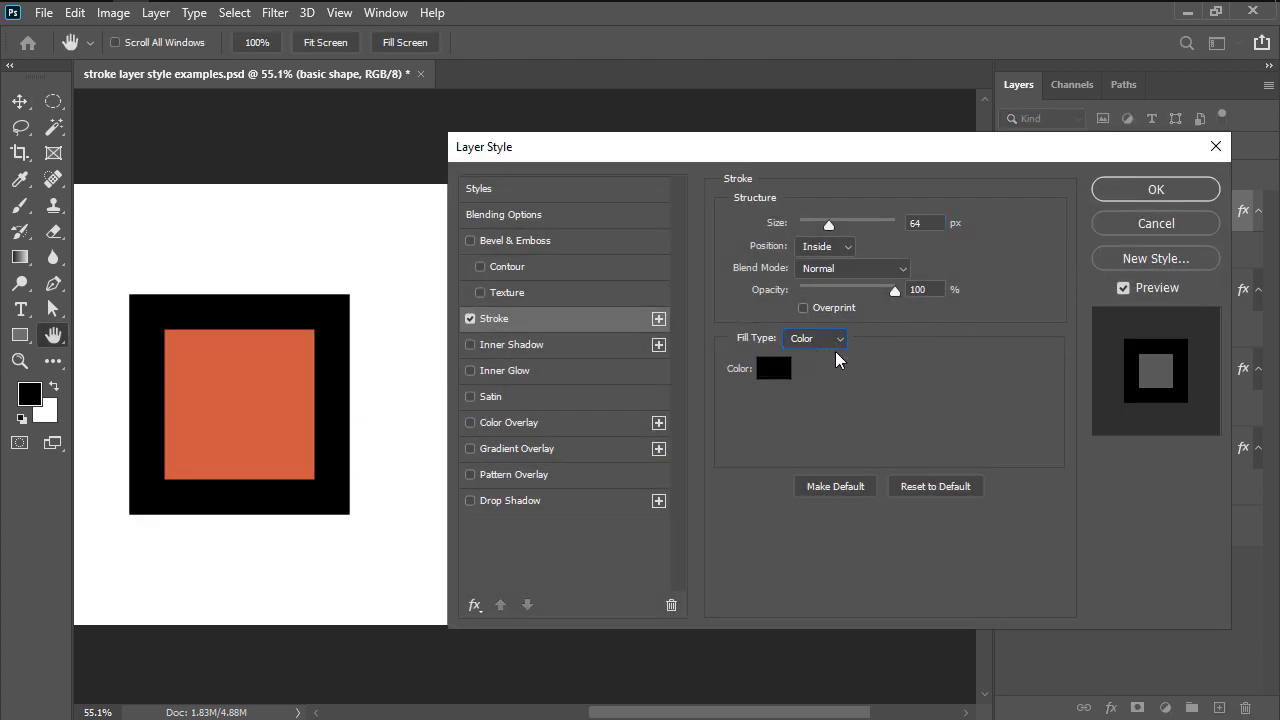
{"action": "left_click", "coordinate": [1122, 194]}
{"action": "left_click", "coordinate": [1078, 608]}
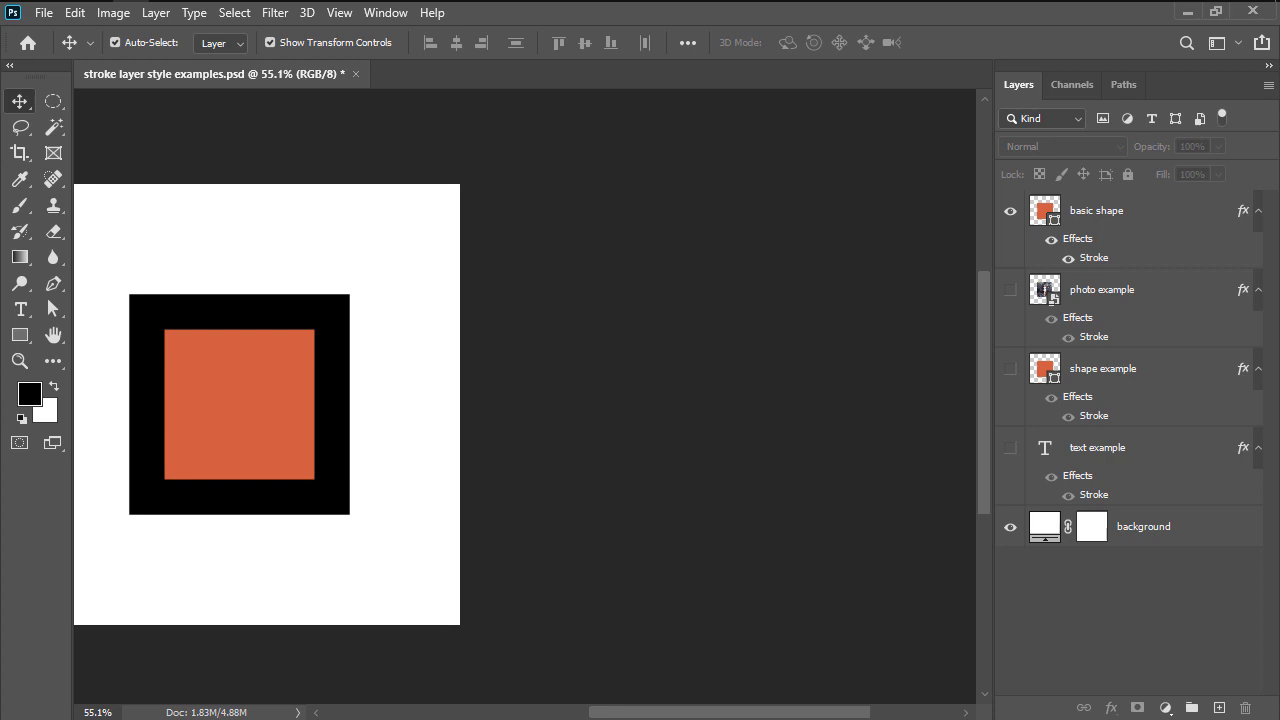
{"action": "scroll", "coordinate": [450, 396], "scroll_direction": "up", "scroll_amount": 3}
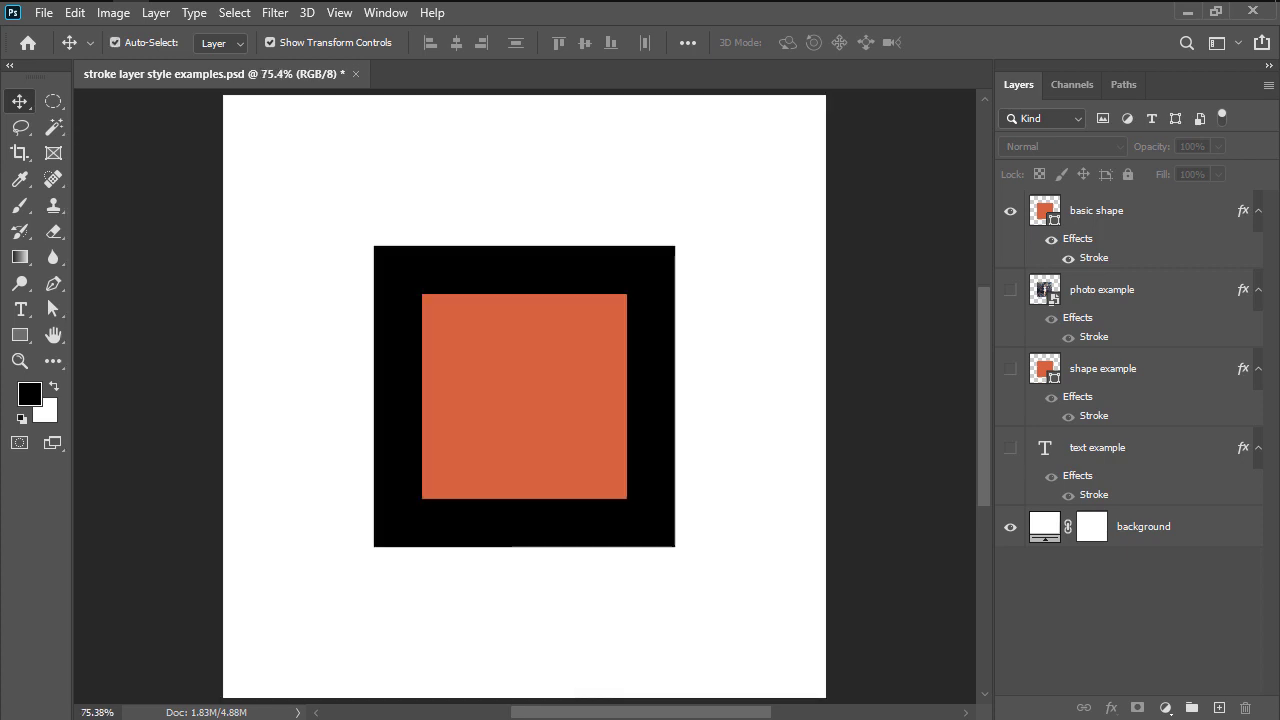